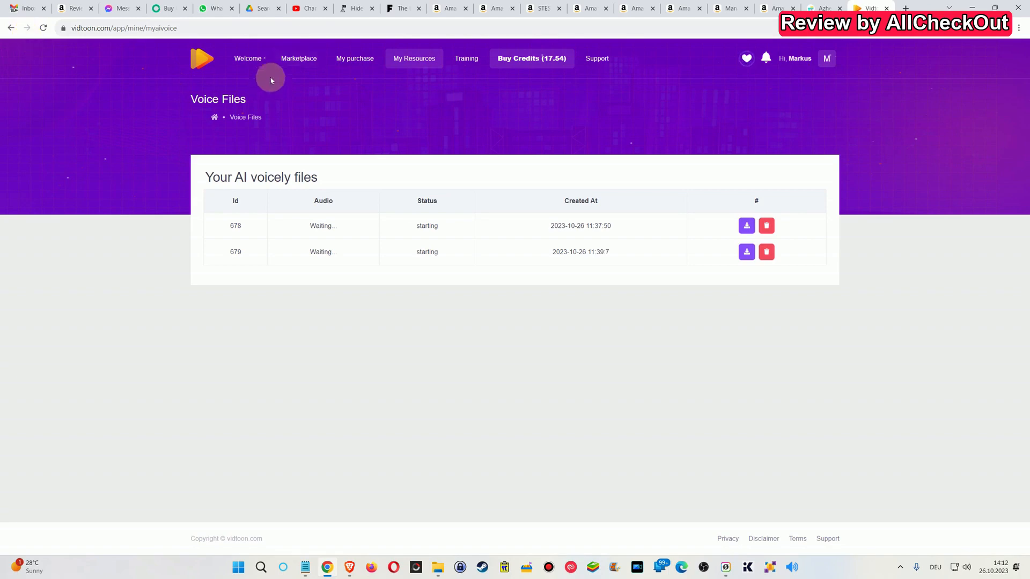
Step: Open the Voicely 2.0 tool from the welcome page and enter the filler text "zrtzrtzr4zrtzr" as the text-to-speech script
click(245, 60)
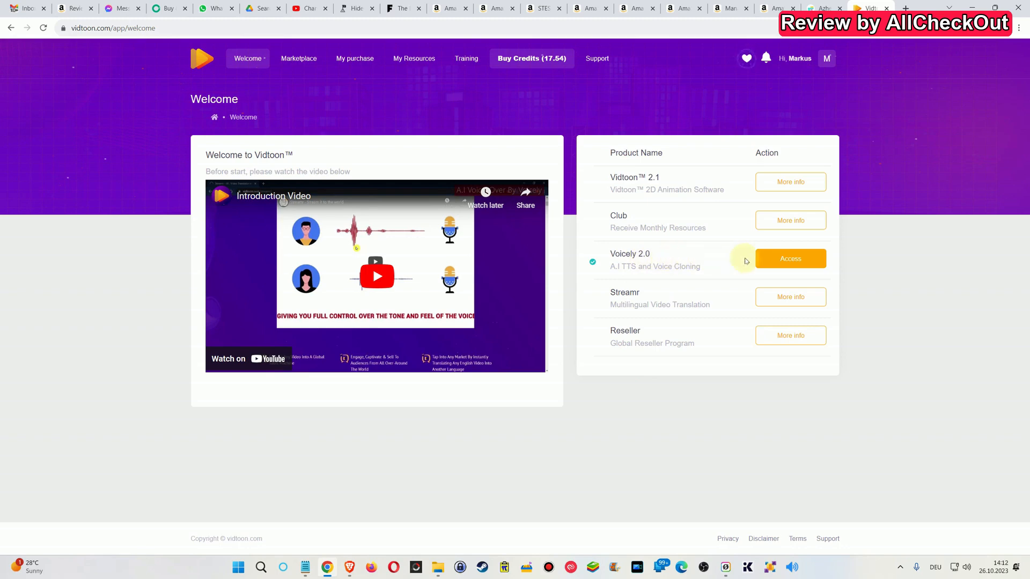
click(794, 263)
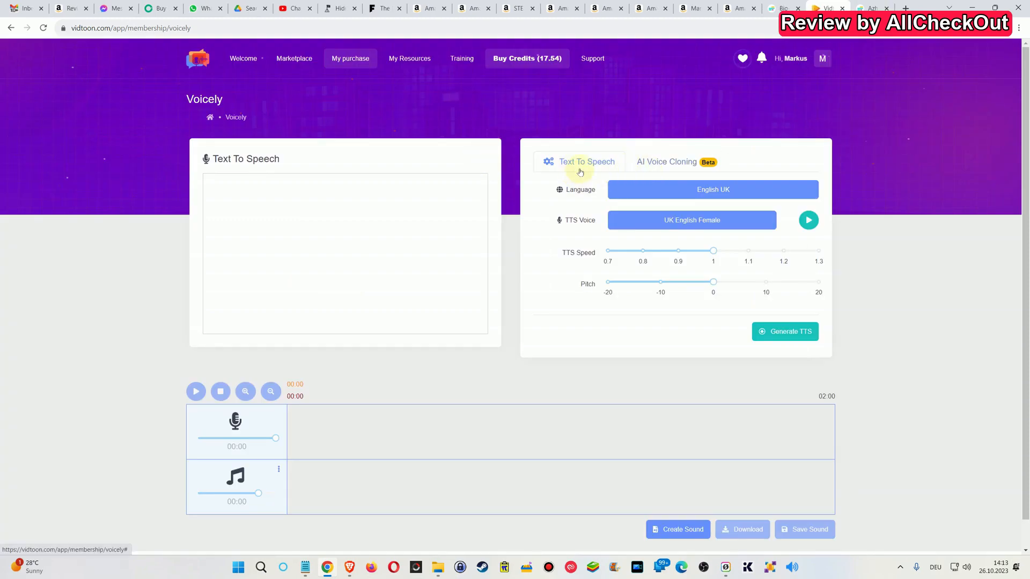
click(300, 210)
text(zrtzrtzr4zrtzr)
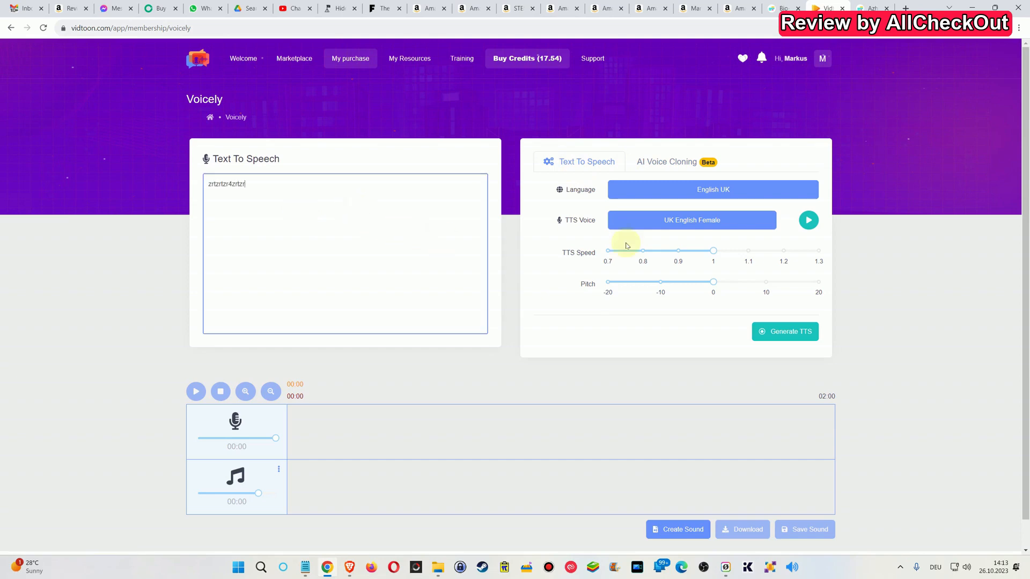
Step: Set the text-to-speech language to English US and look through the TTS voices available for it
click(730, 189)
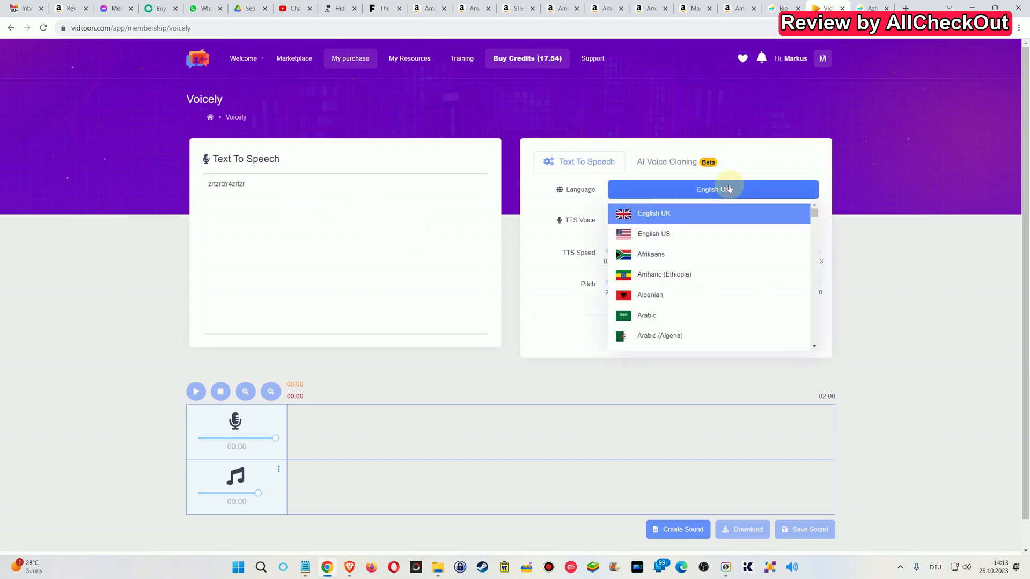
click(678, 233)
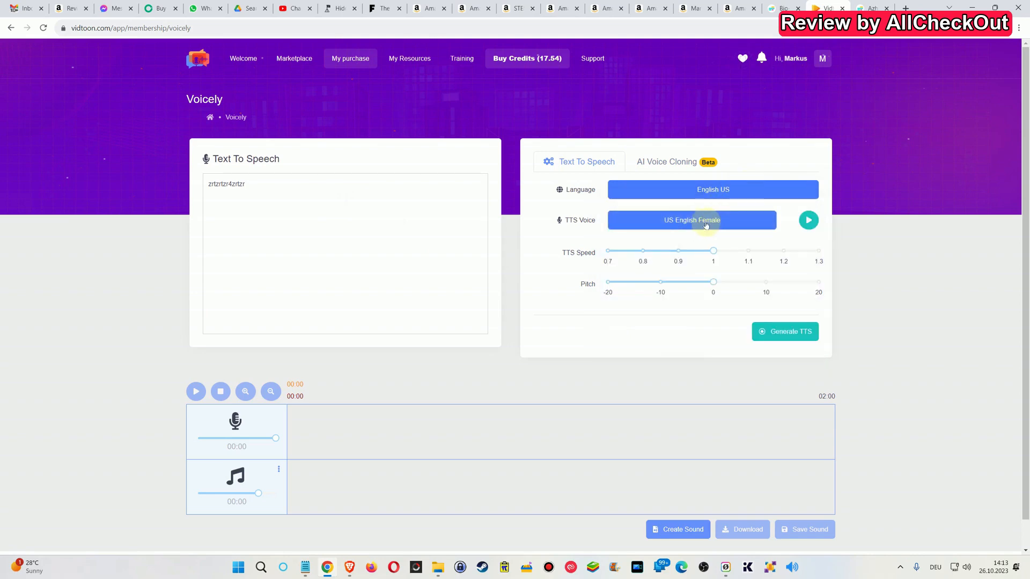
click(704, 224)
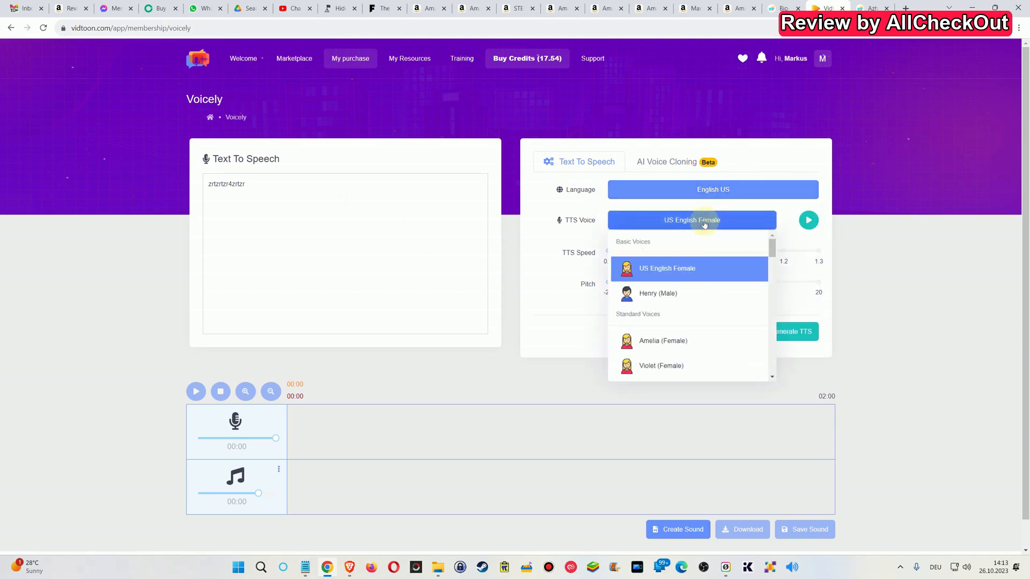
scroll(698, 336, down, 10)
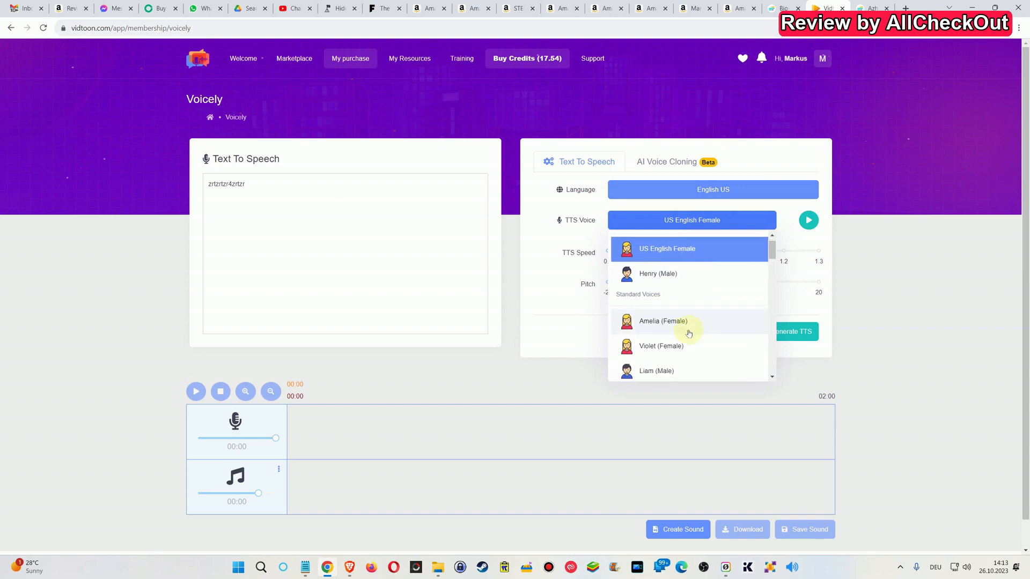
scroll(690, 322, down, 4)
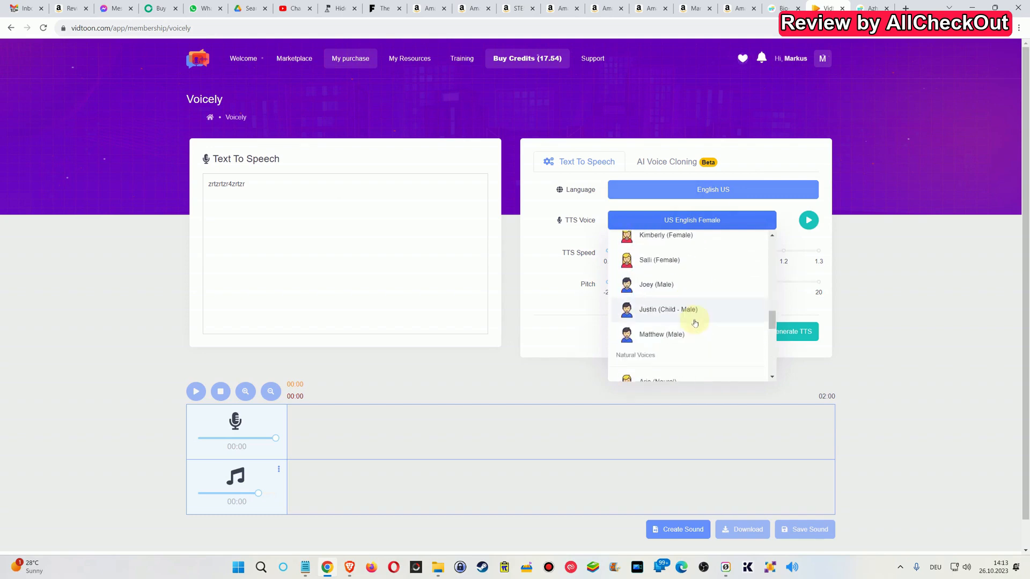
scroll(697, 301, up, 7)
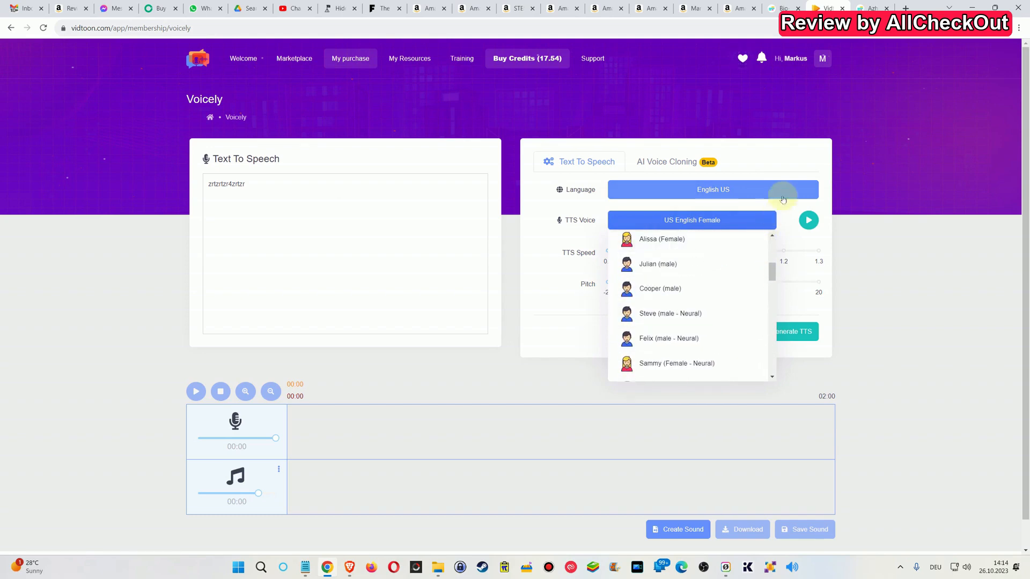
click(785, 166)
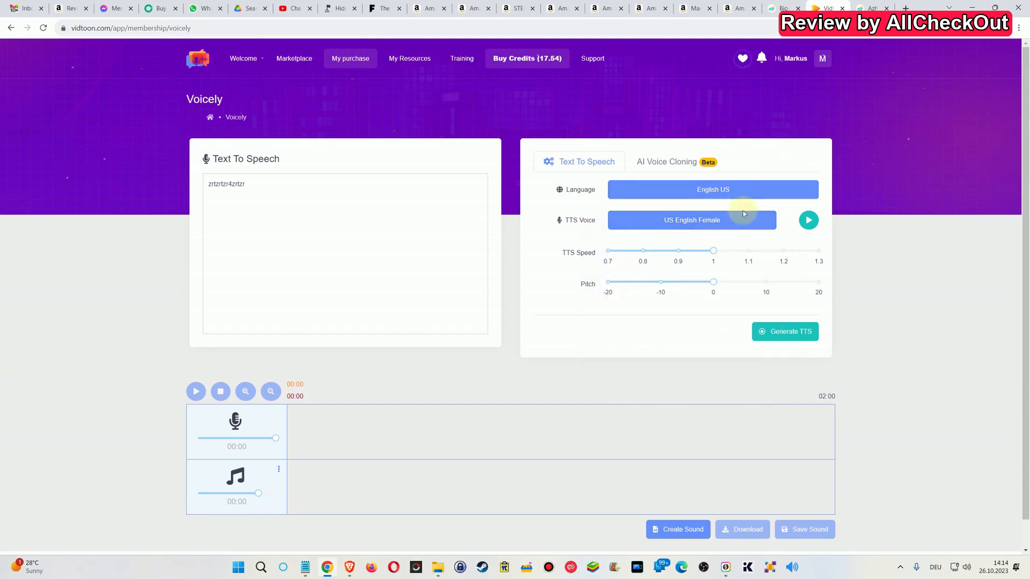
Step: Switch to AI Voice Cloning with English as the language and start adding a new user voice
click(670, 163)
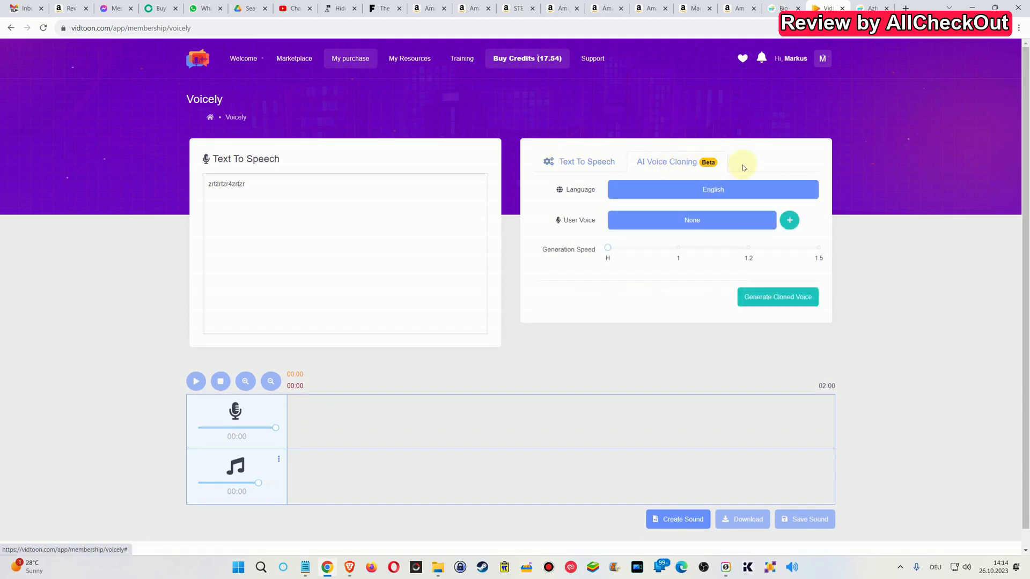
click(714, 193)
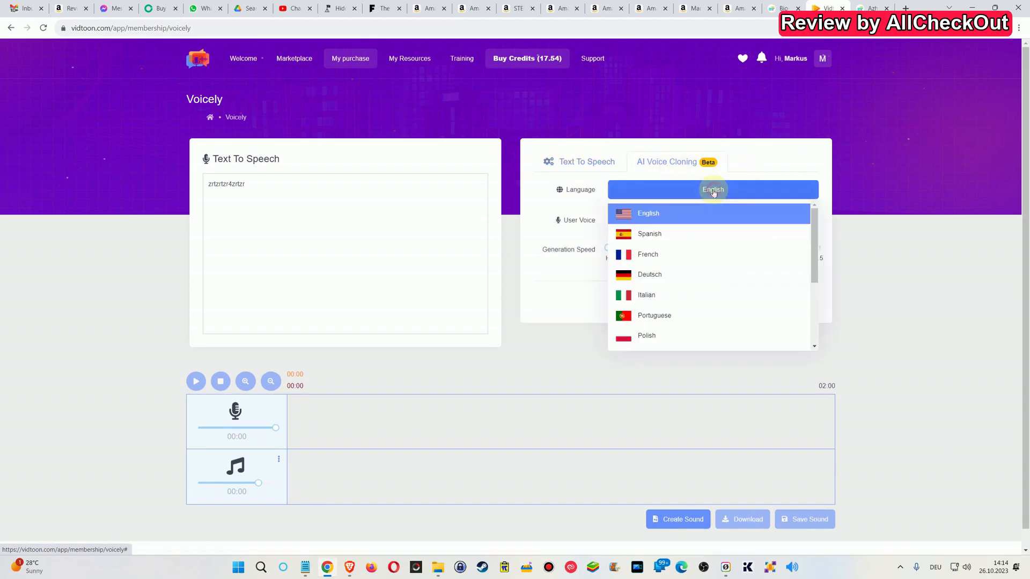
click(653, 214)
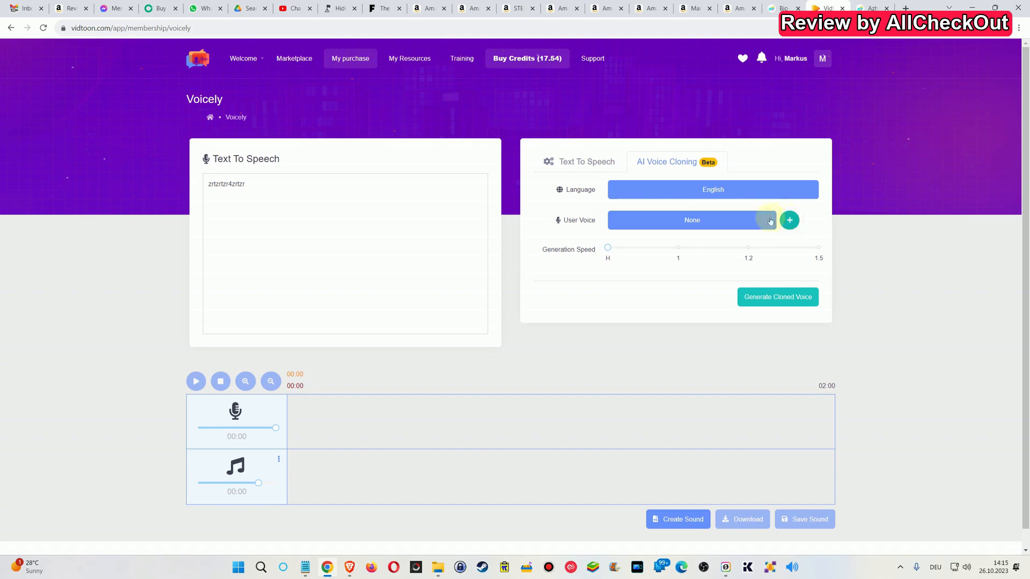
click(689, 223)
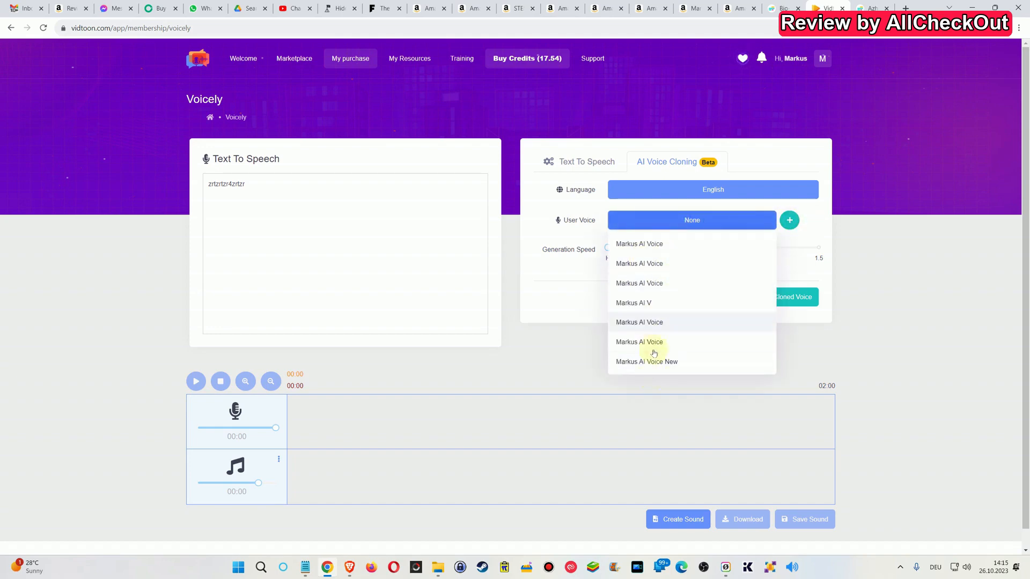
click(801, 207)
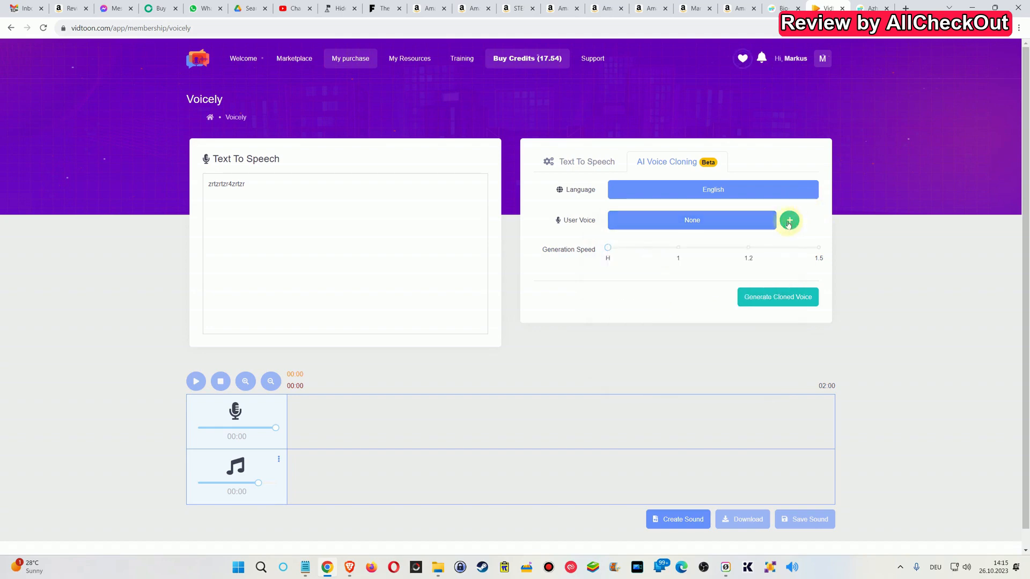
click(789, 224)
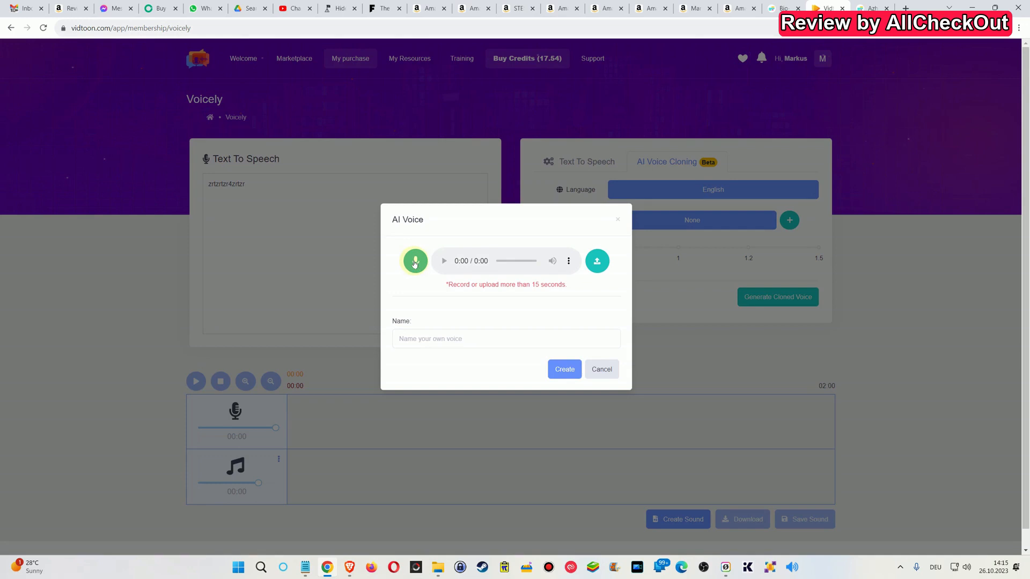
Step: Record a short microphone sample for the new AI voice and play it back
click(415, 263)
click(414, 263)
click(444, 265)
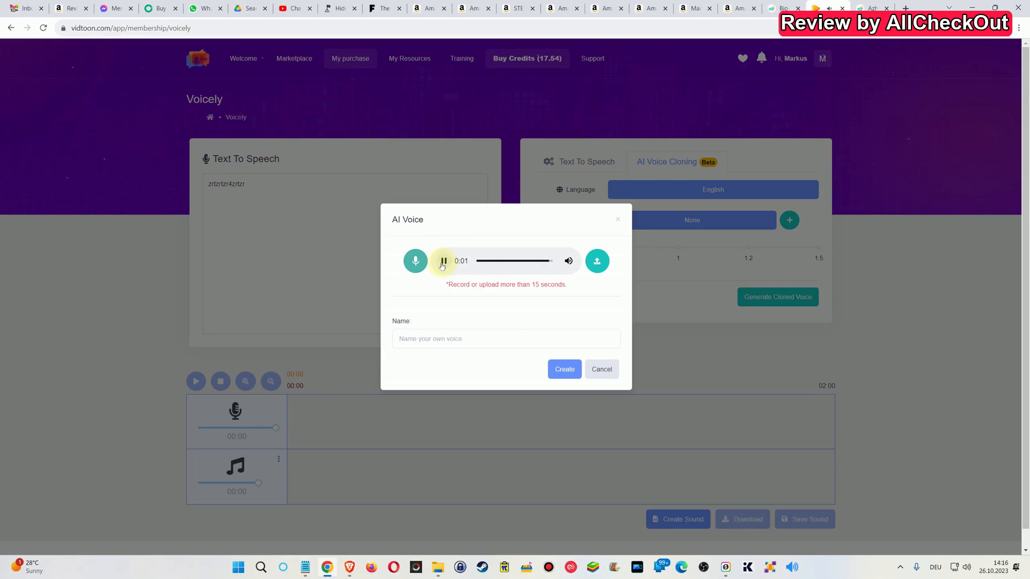
click(443, 263)
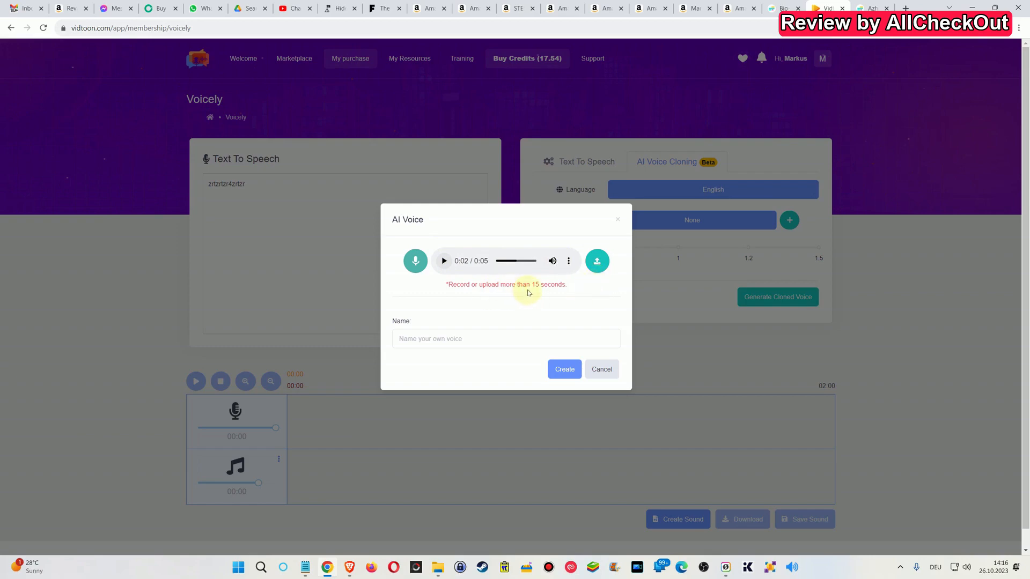
Step: Upload the Bio-Strath_Liquid MP3 from Downloads as the voice sample and create the voice as "My New AI Voice Clone"
click(597, 264)
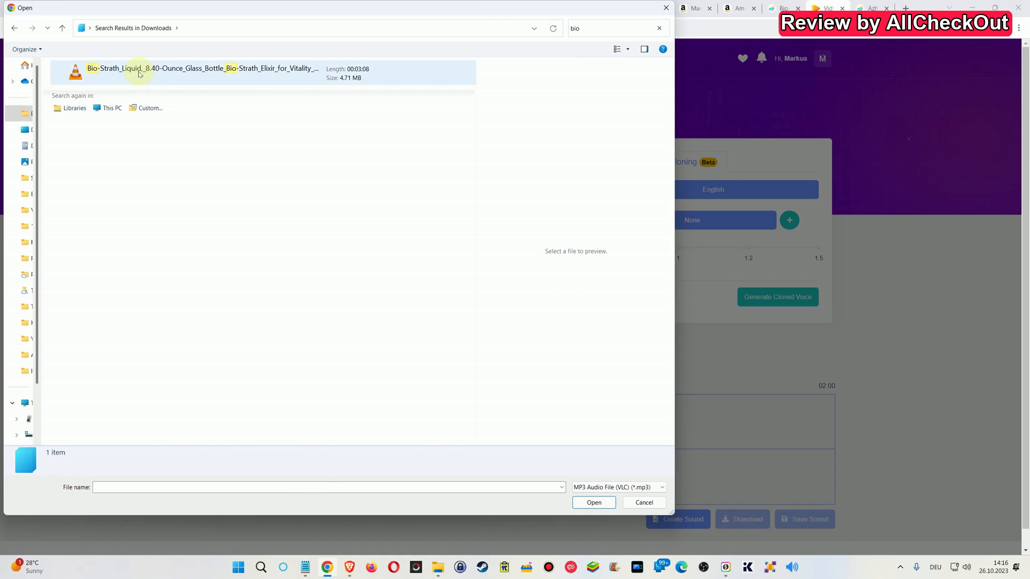
click(139, 74)
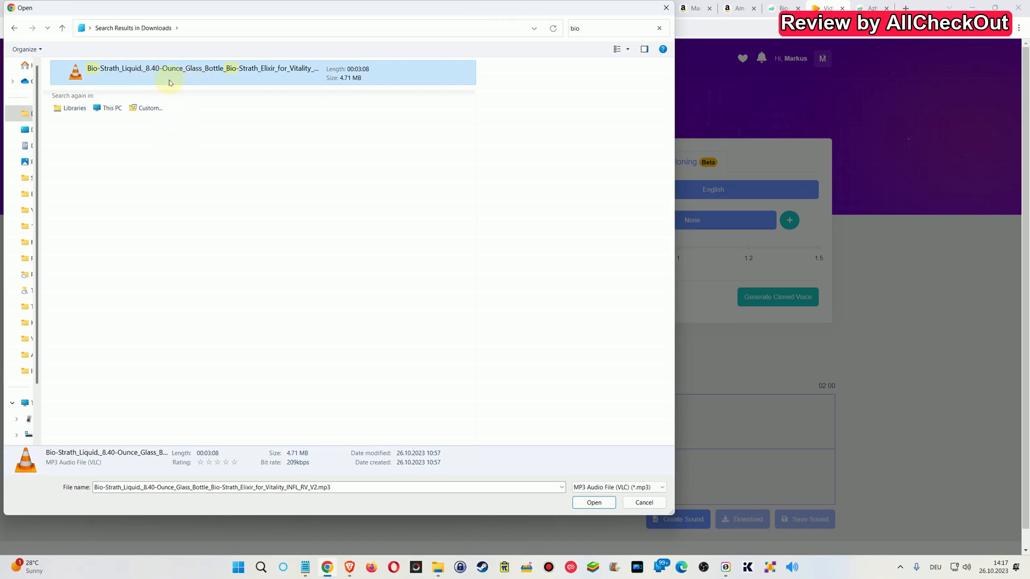
double_click(127, 71)
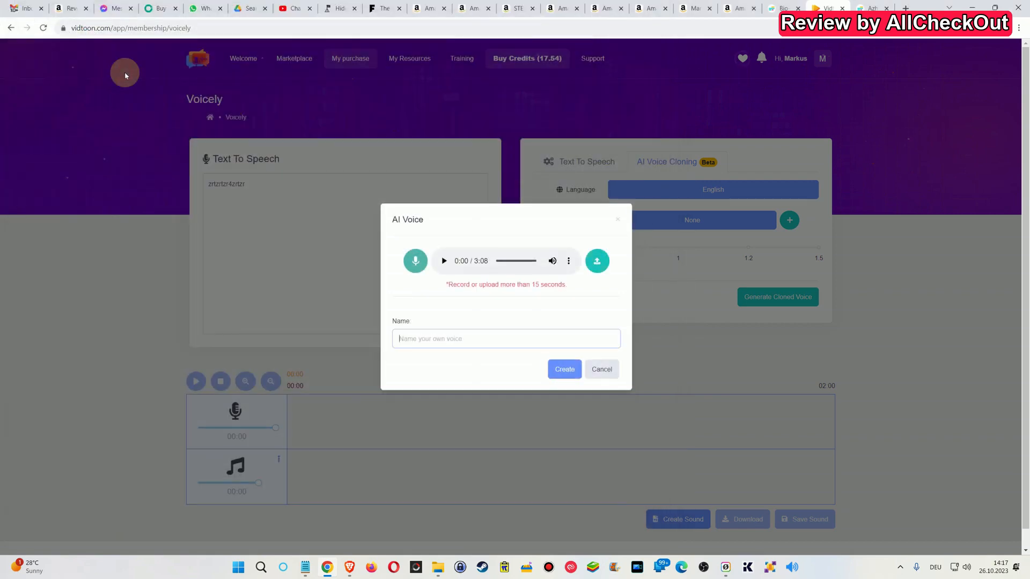
click(450, 338)
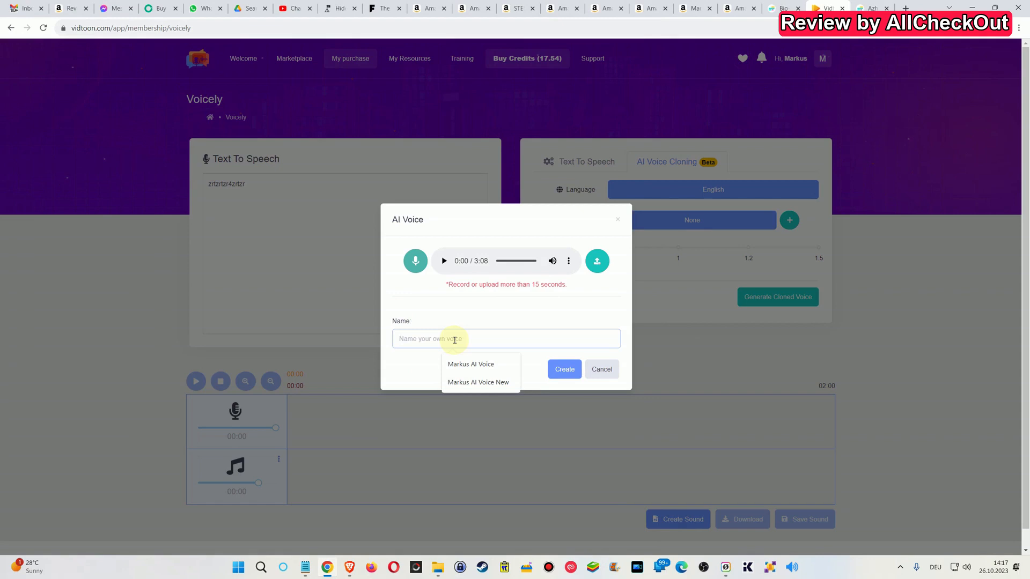
text(My New AI Voice Clone)
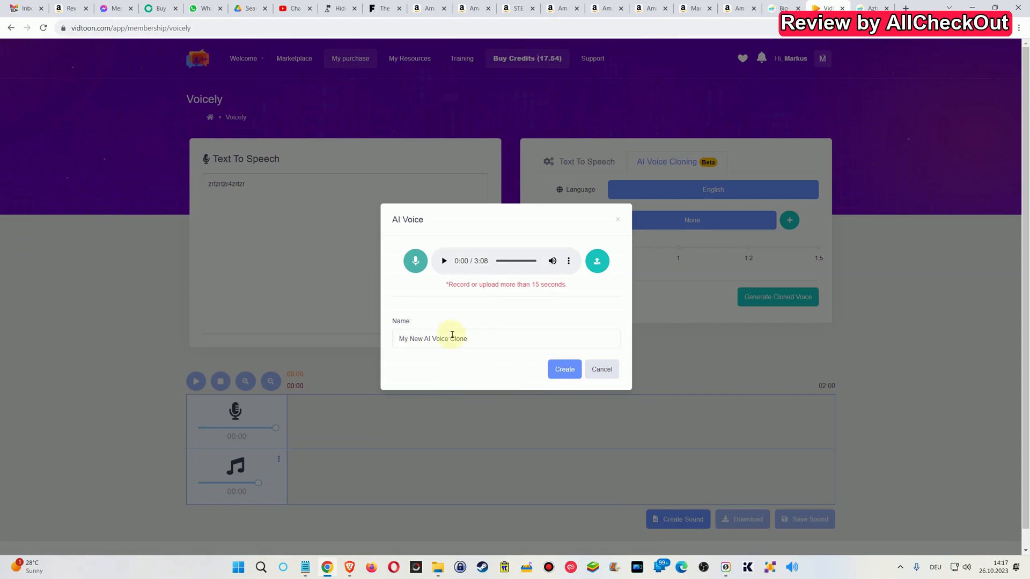
click(567, 372)
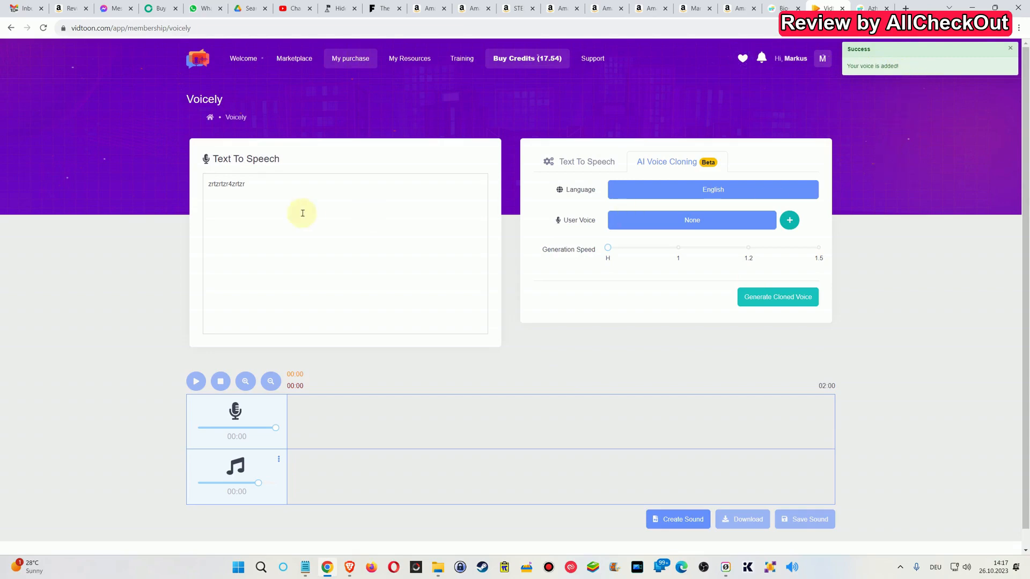
Step: Replace the filler script with the Bio-Strath video's transcript from the Kapwing project
click(277, 196)
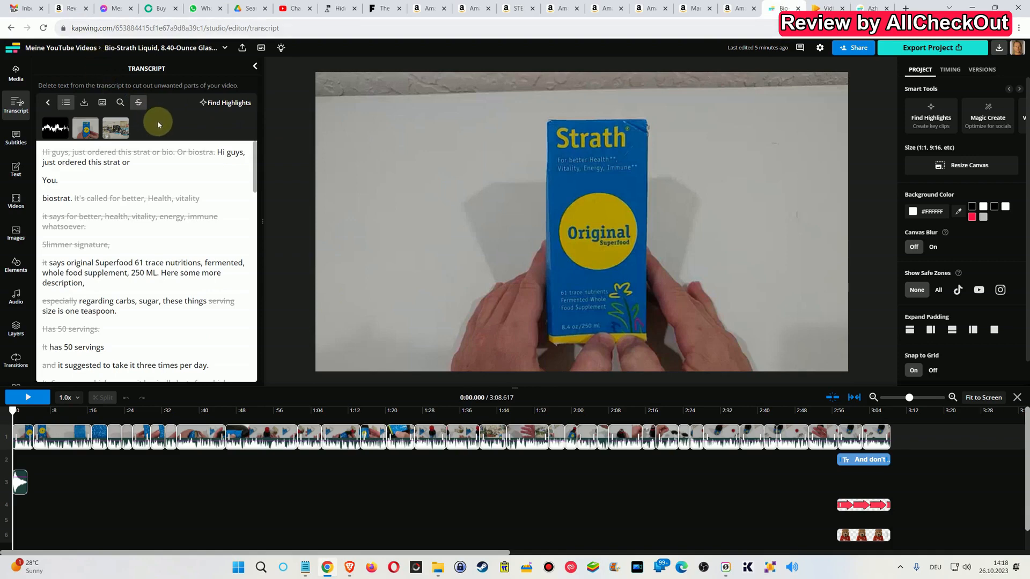
click(16, 104)
click(16, 105)
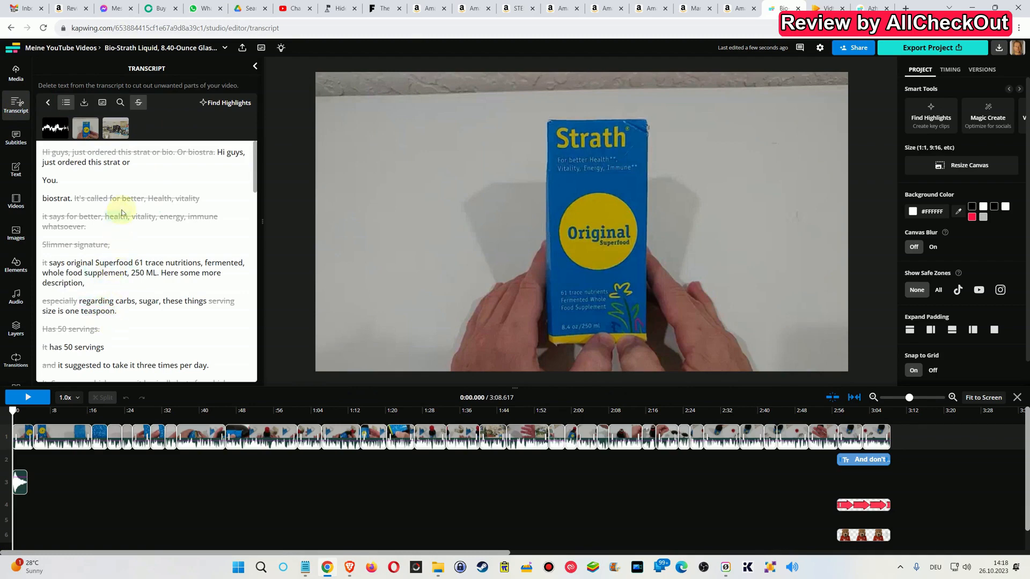
click(828, 6)
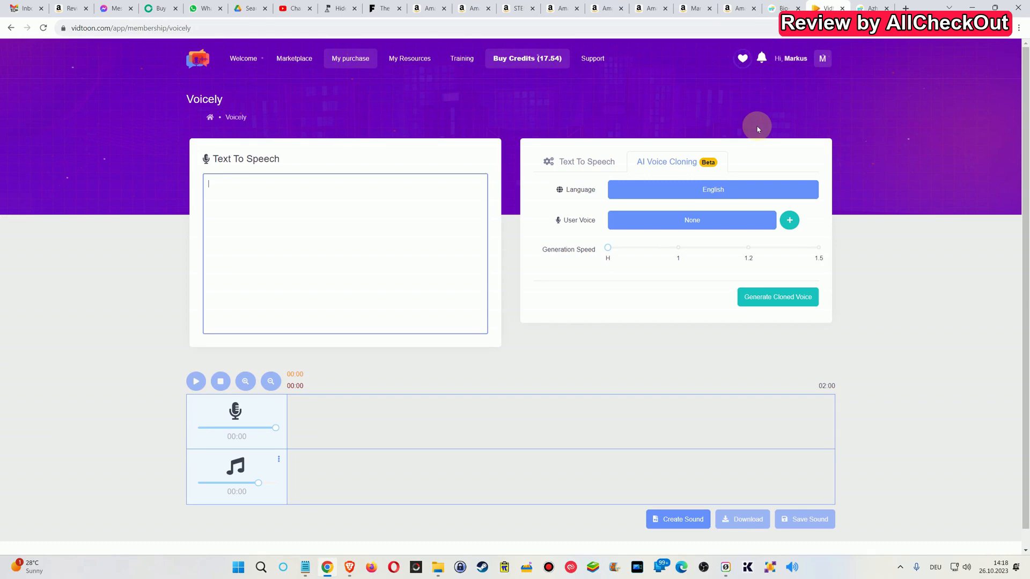
key(ctrl+shift+Tab)
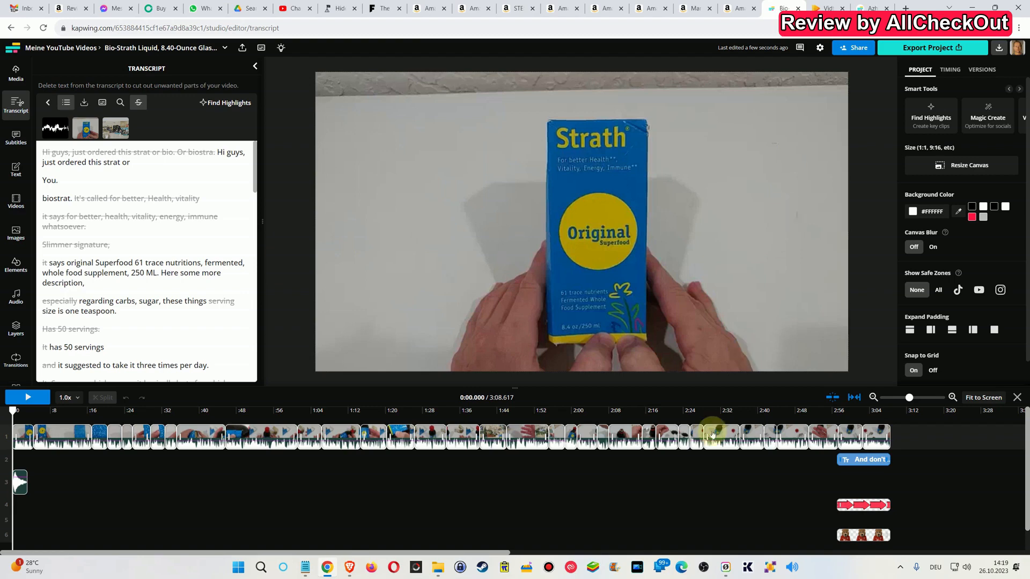
click(826, 8)
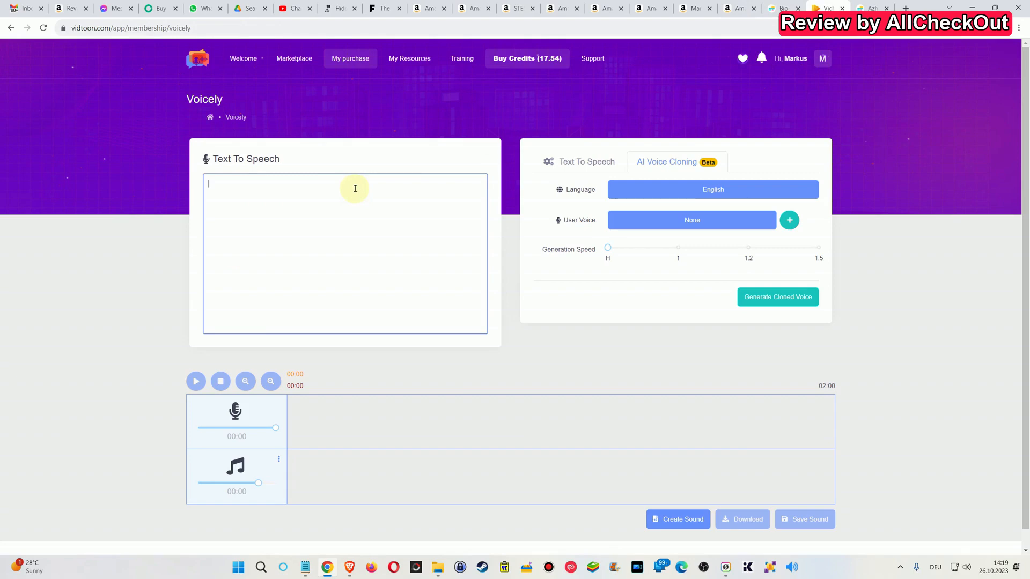
key(ctrl+v)
Step: Remove the stray "You." line from the pasted script and join "biostrat." onto the end of the opening sentence
scroll(375, 236, up, 10)
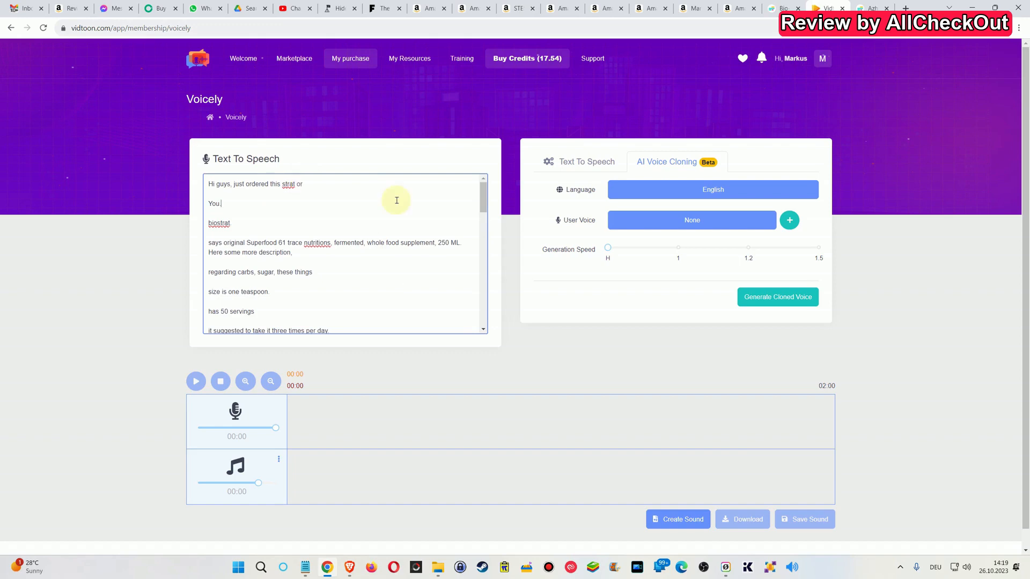
key(shift+Home)
key(BackSpace)
key(BackSpace)
key(BackSpace)
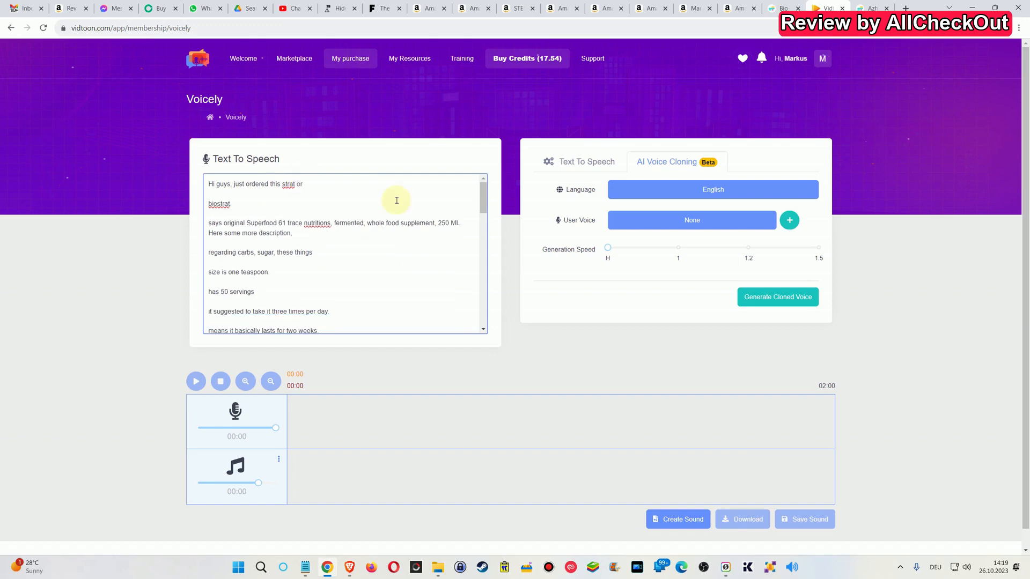
key(BackSpace)
key(BackSpace)
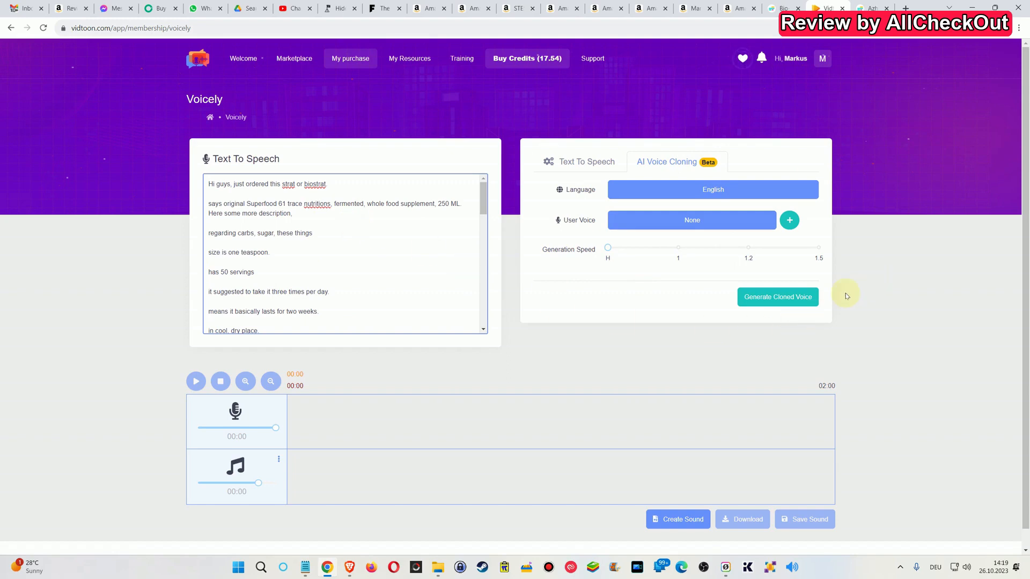
Step: Choose "My New AI Voice Clone" as the user voice and generate the cloned speech from the script, accepting the credit charge
click(768, 301)
click(768, 302)
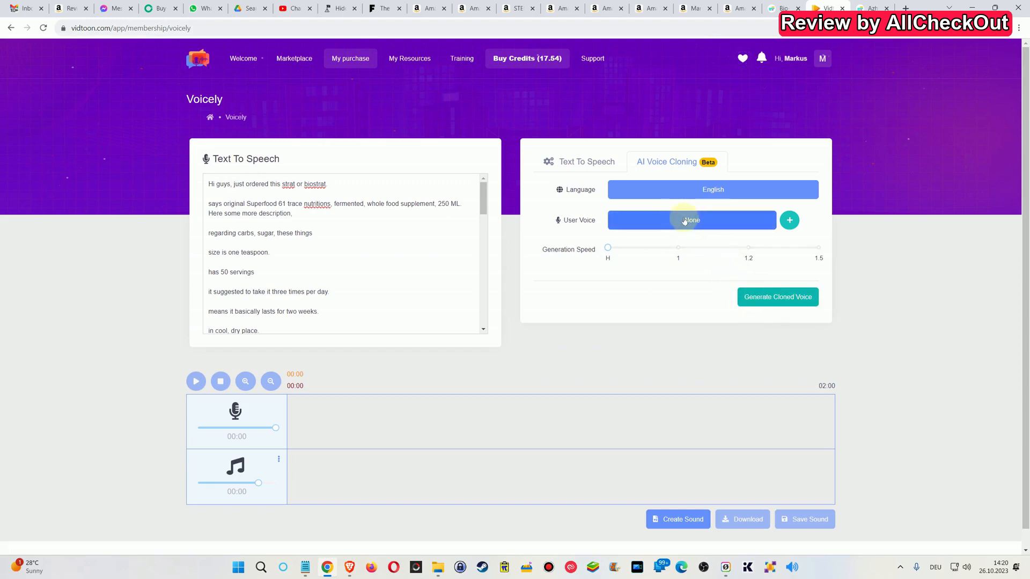
click(685, 221)
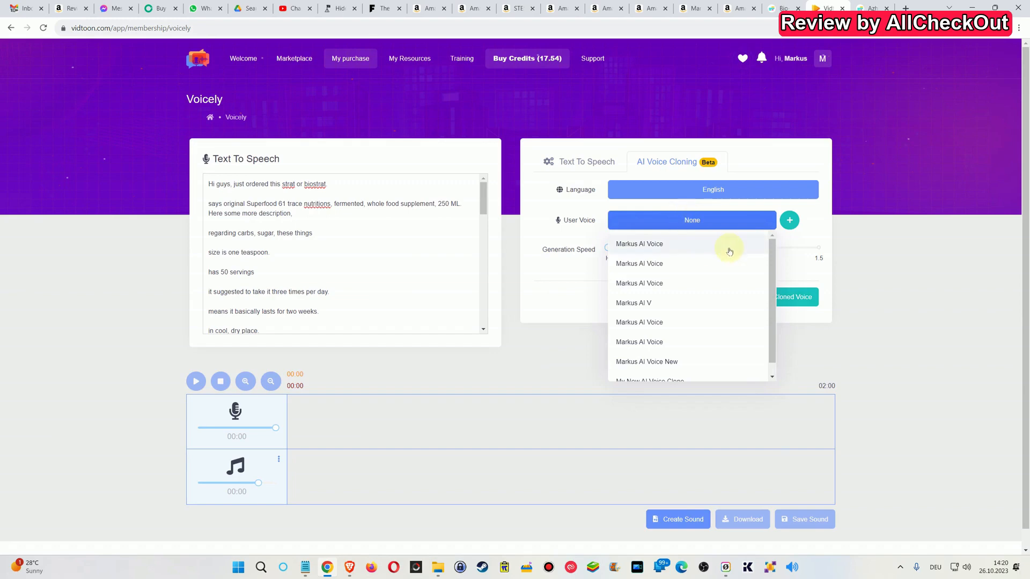
scroll(671, 332, down, 1)
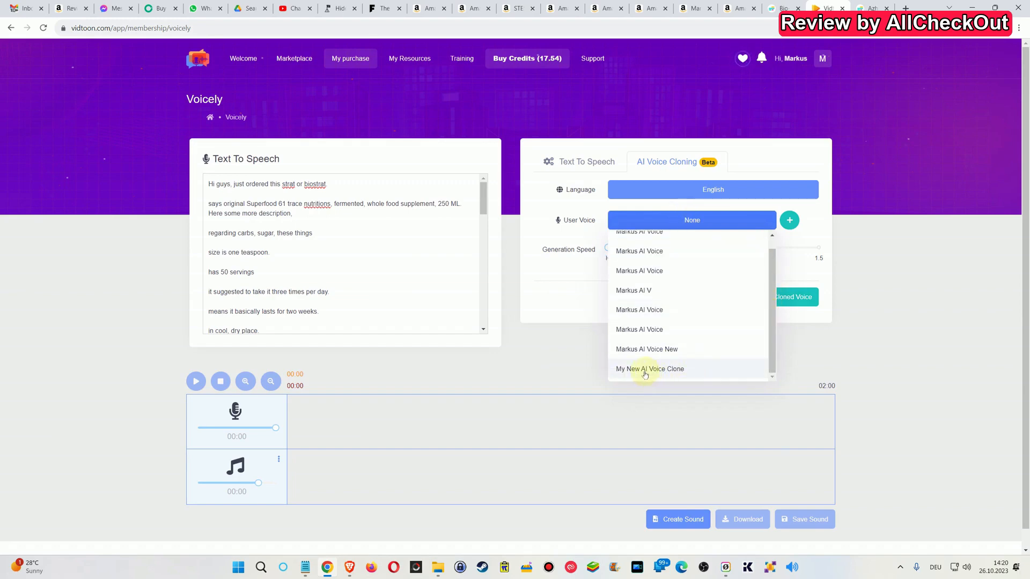
click(643, 371)
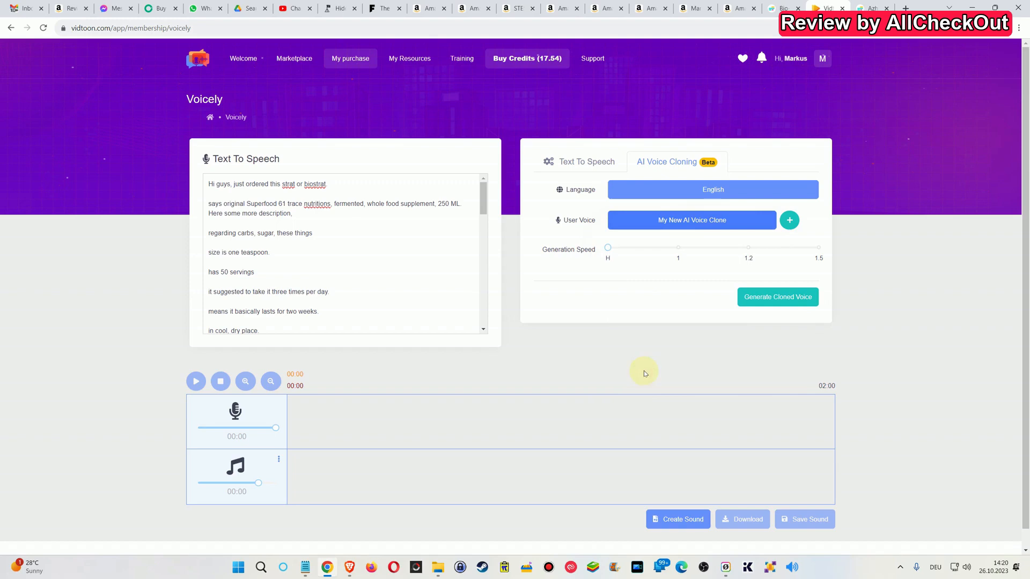
click(777, 302)
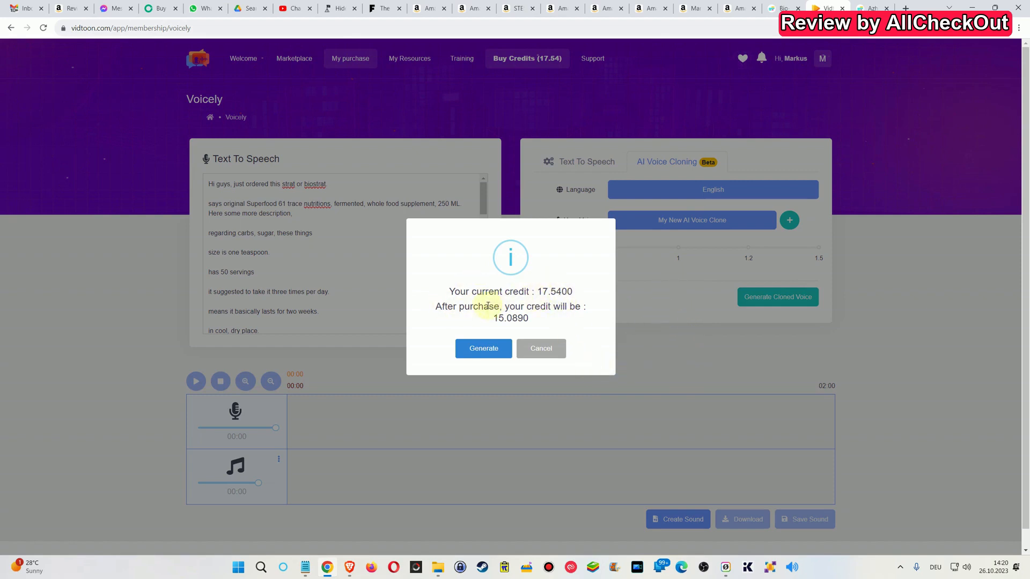
click(485, 353)
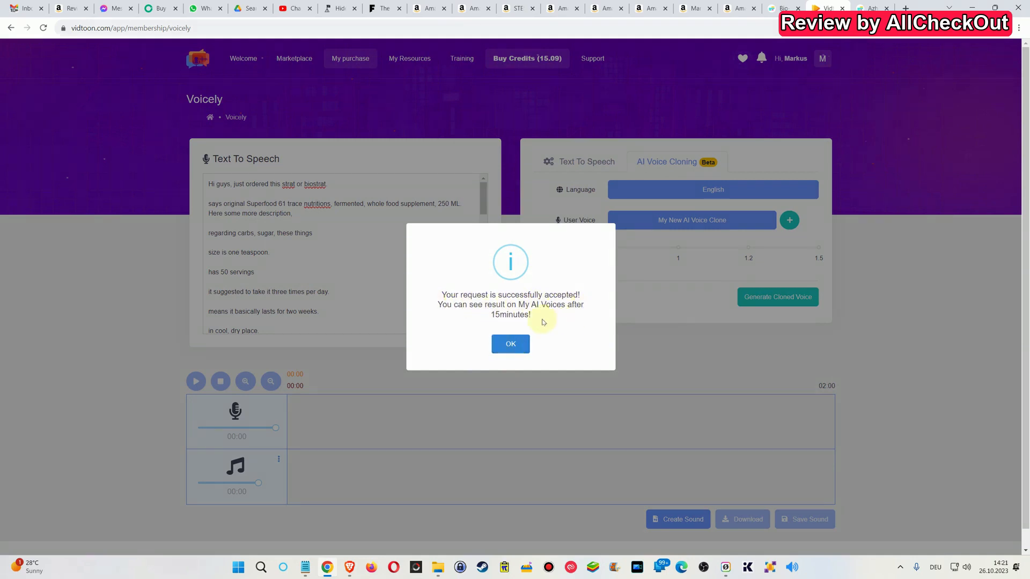
click(511, 345)
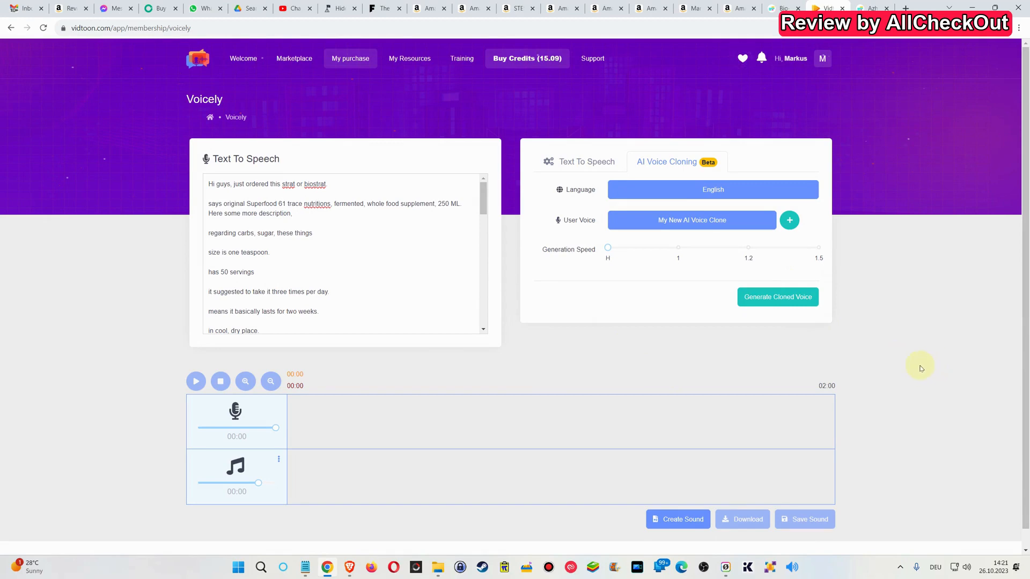
Step: Open the list of generated AI voice files and try to download the oldest entry
click(406, 60)
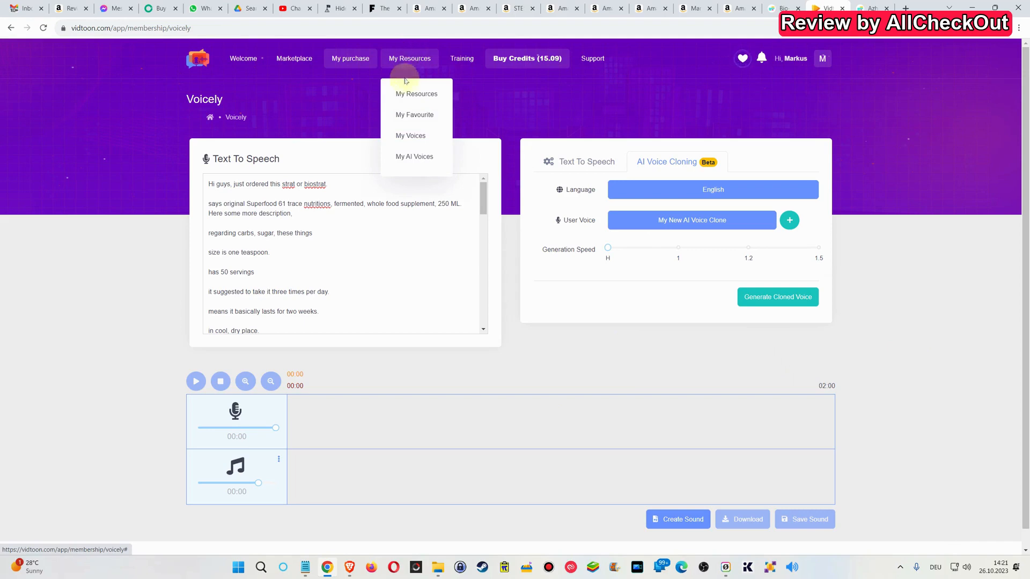
click(415, 162)
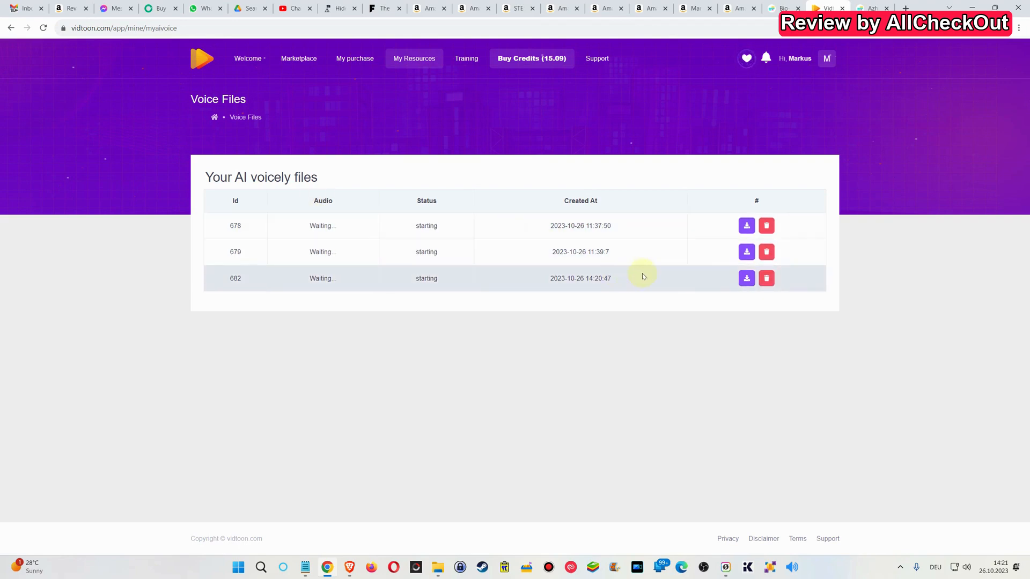
click(746, 225)
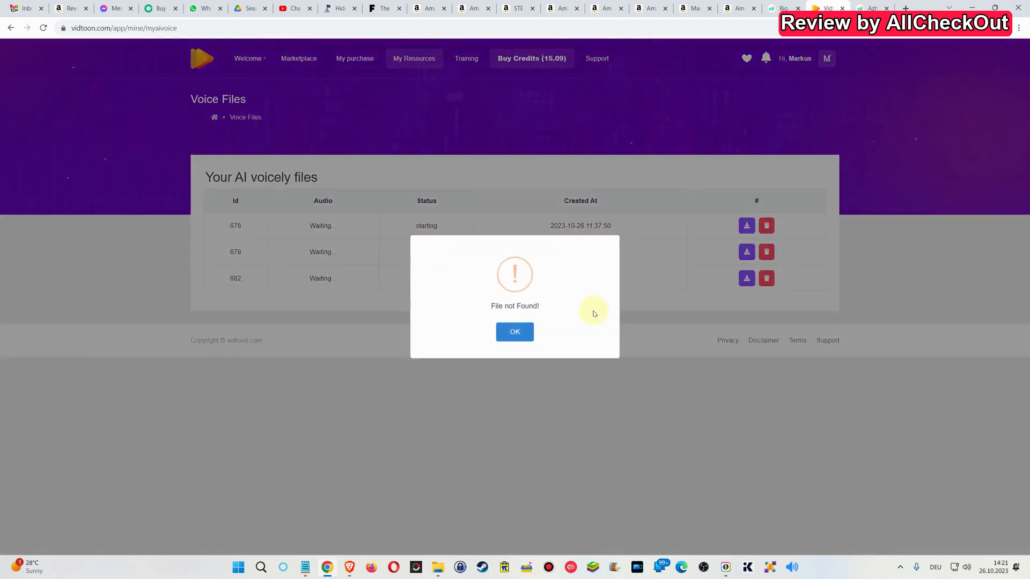
click(515, 333)
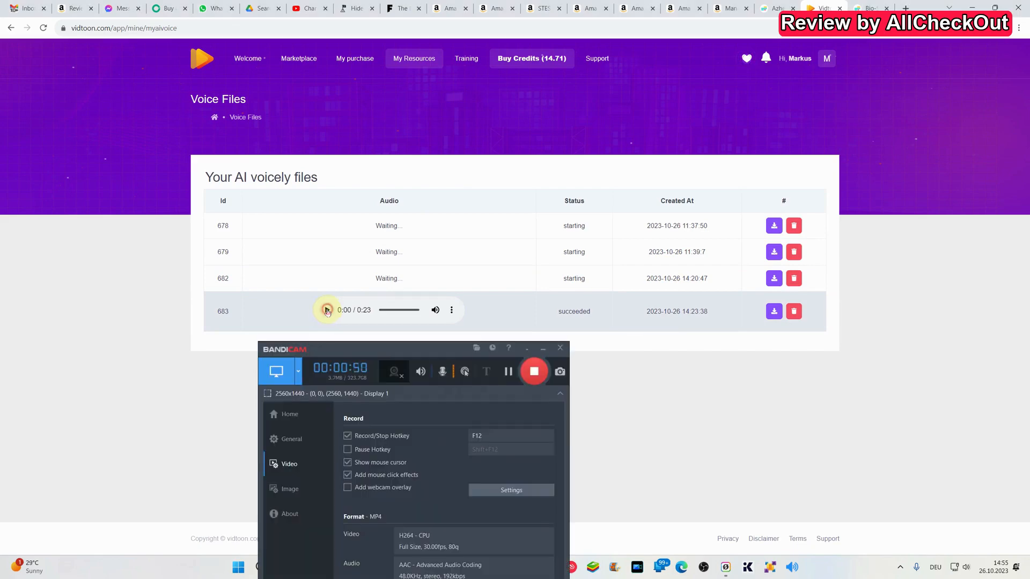
Step: Play the opening seconds of the finished 23-second voice file
click(327, 311)
click(326, 312)
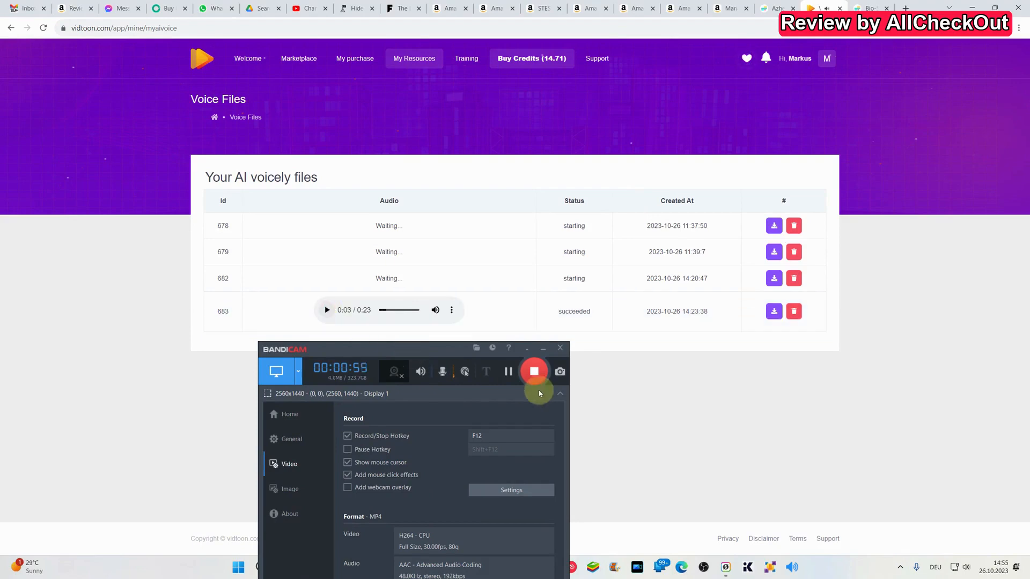
click(529, 350)
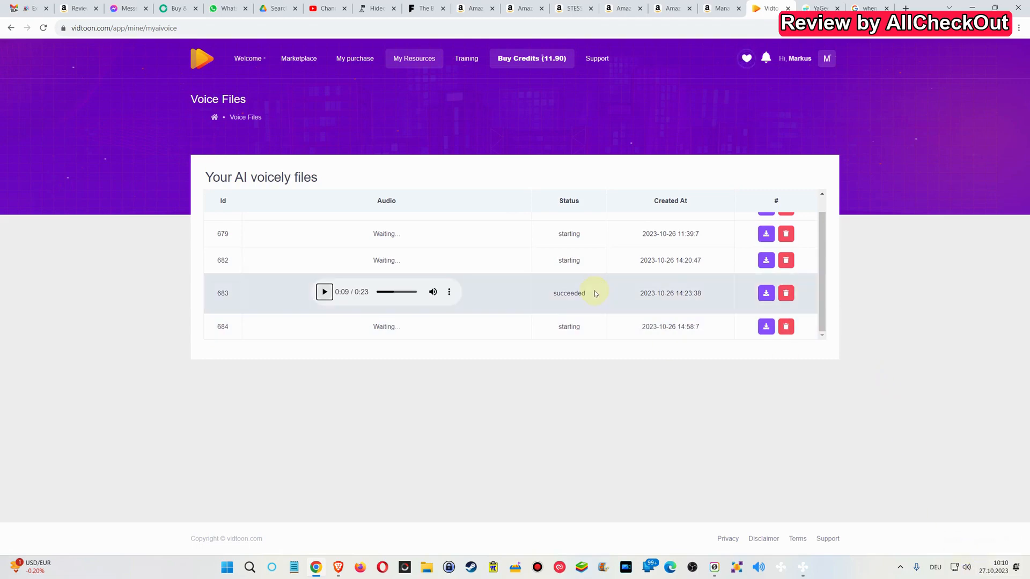
Step: Look through the generated voice files and resume playback of the 23-second one for a few seconds
scroll(502, 245, up, 1)
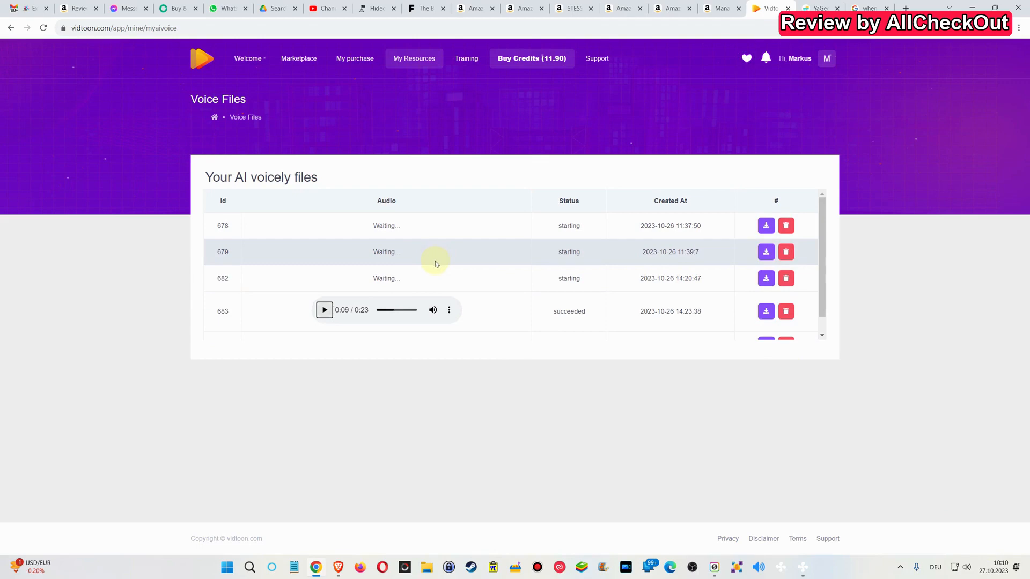
scroll(435, 263, down, 1)
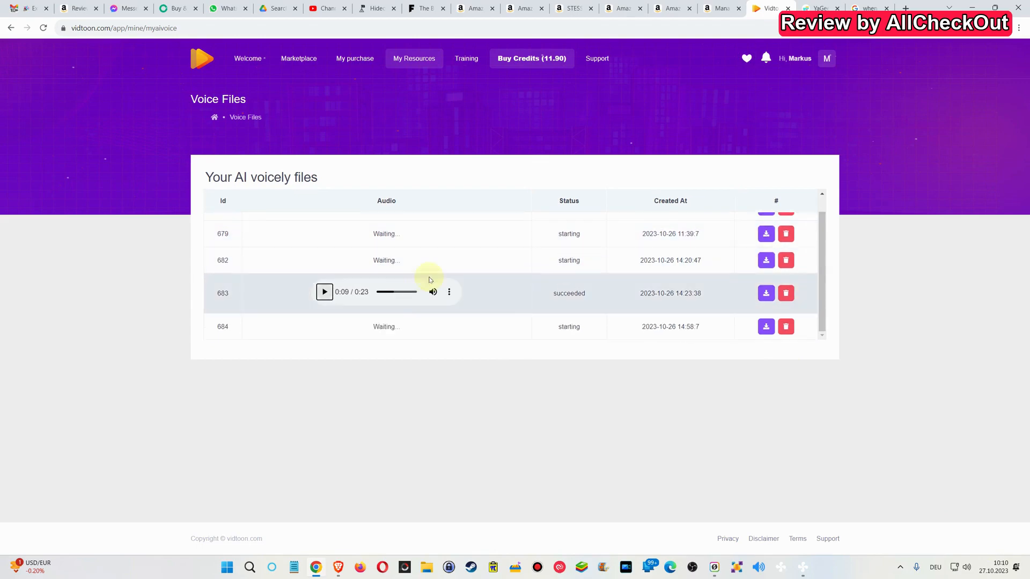
click(324, 294)
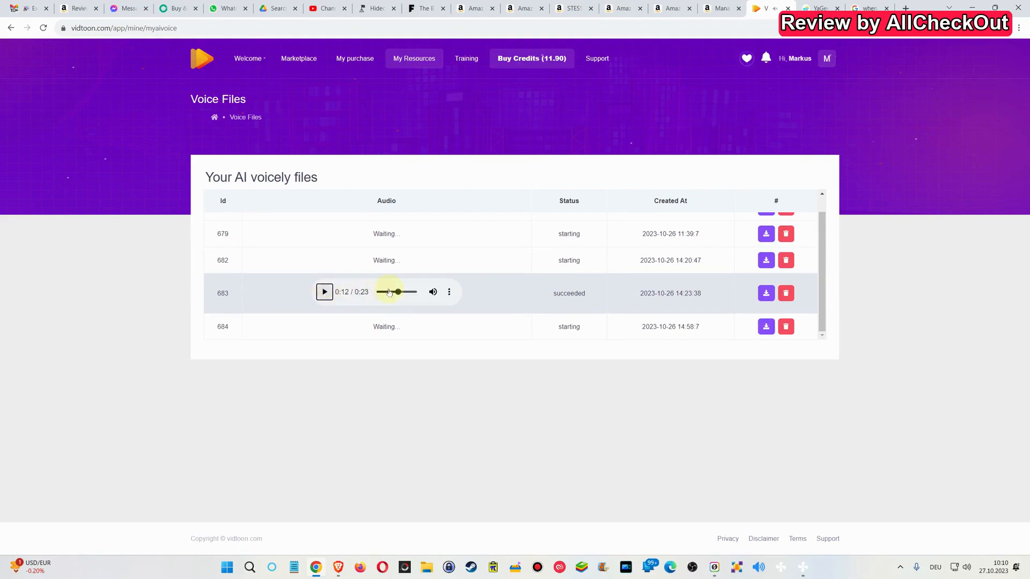
mouse_move(437, 304)
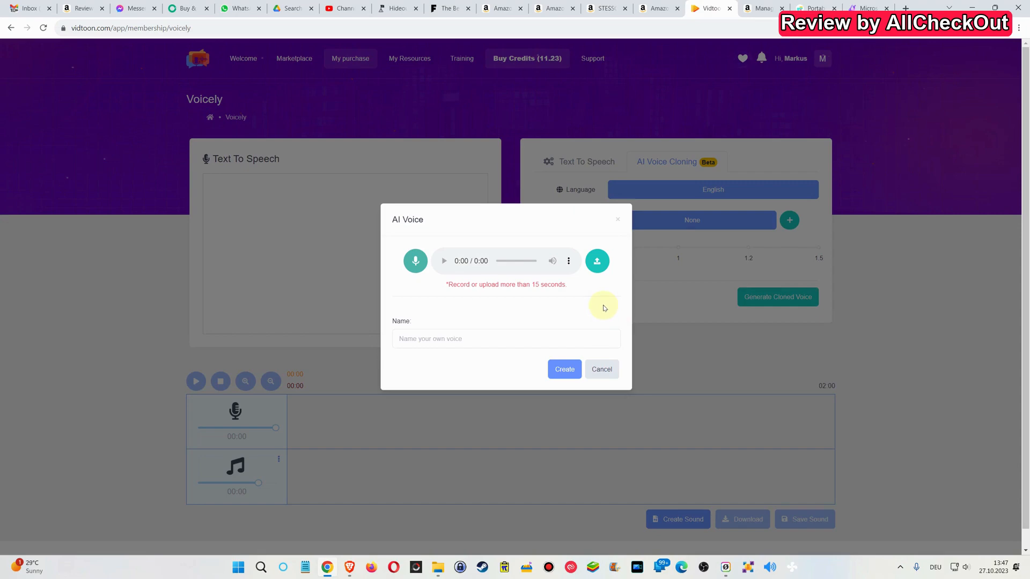
Step: Dismiss the AI voice creation dialog and review the status of every generated file in the AI voices list
click(617, 221)
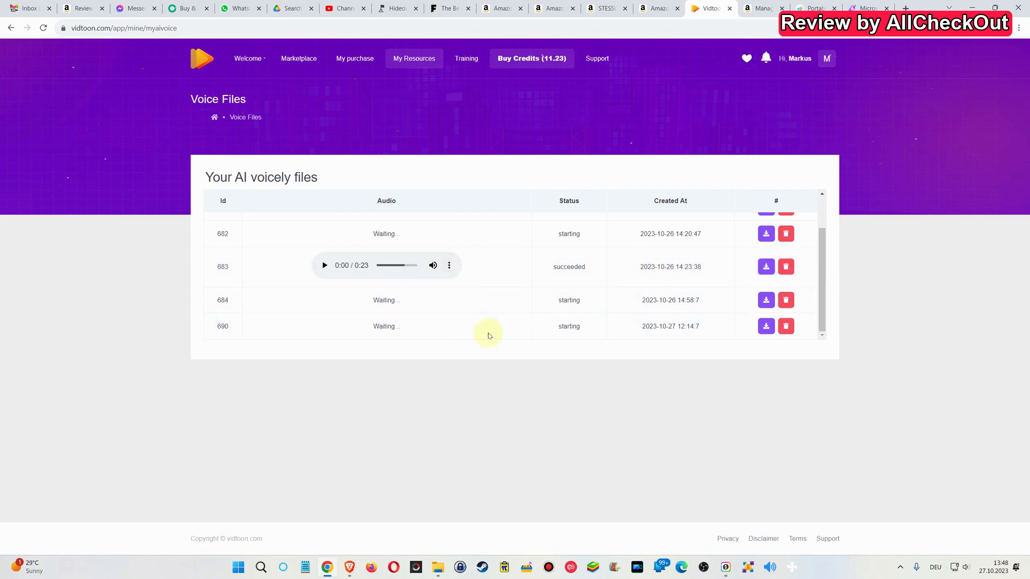
scroll(499, 327, up, 2)
scroll(544, 299, down, 1)
scroll(566, 278, up, 1)
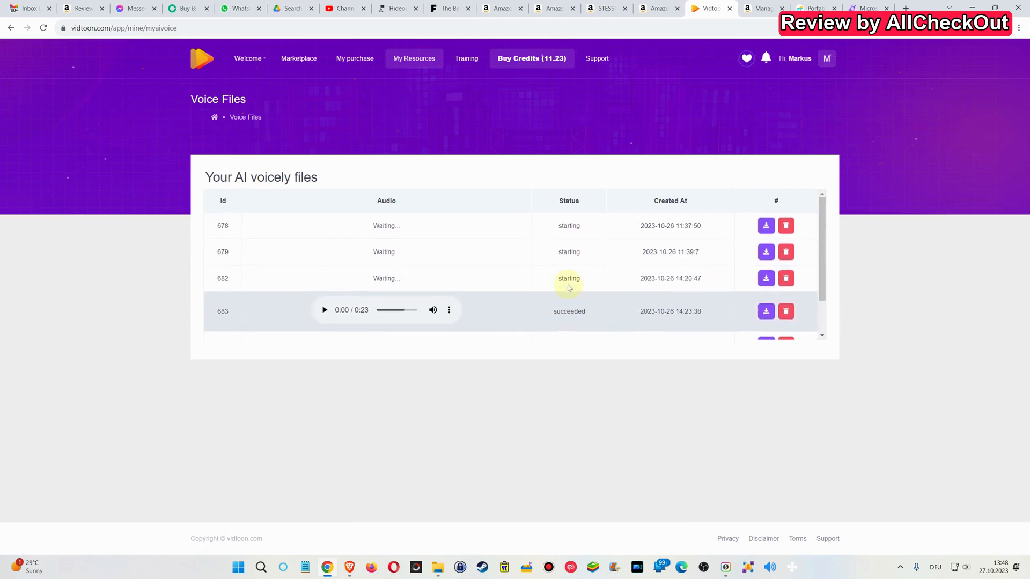
scroll(579, 276, down, 2)
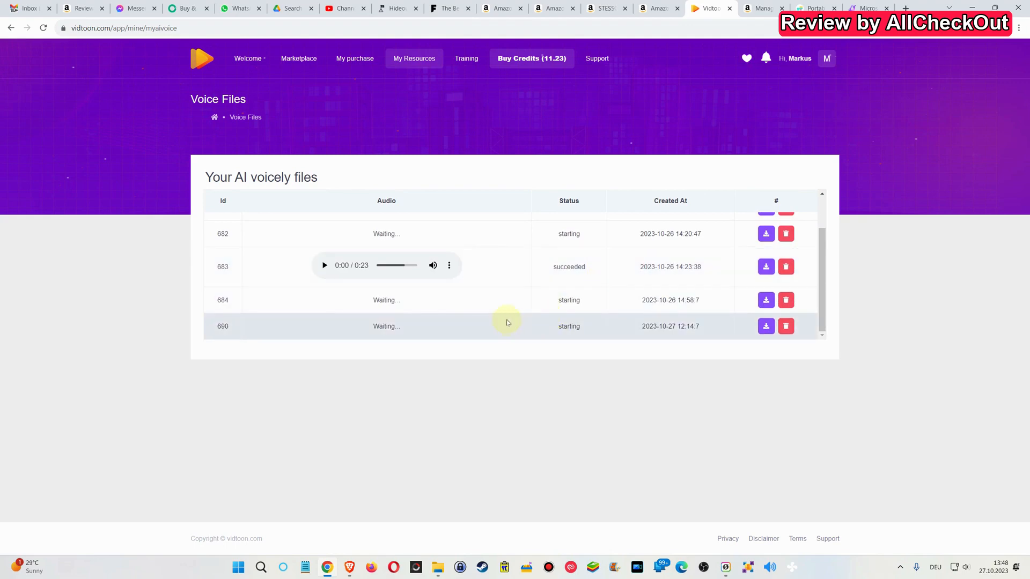
scroll(515, 306, up, 1)
scroll(563, 296, down, 1)
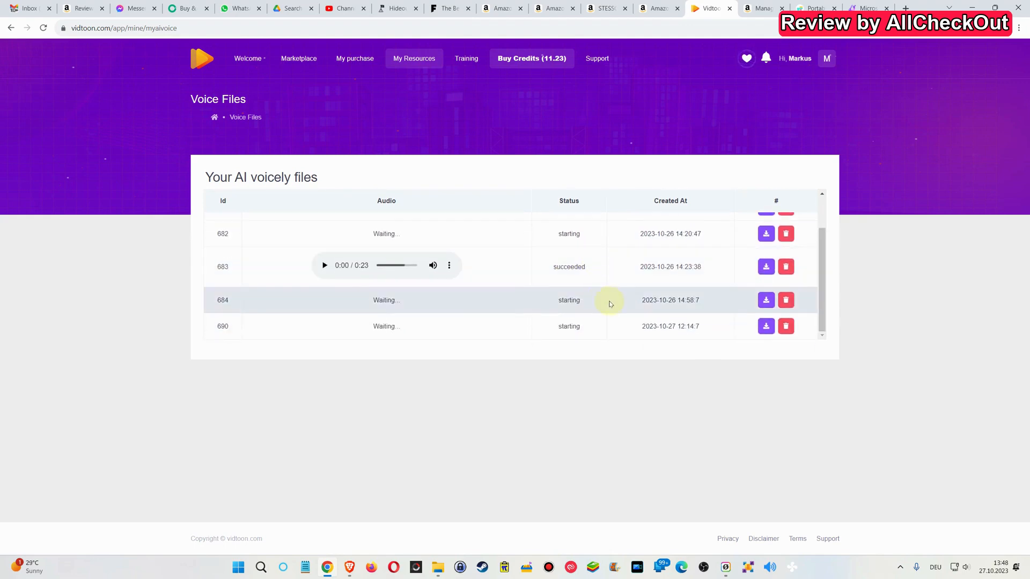